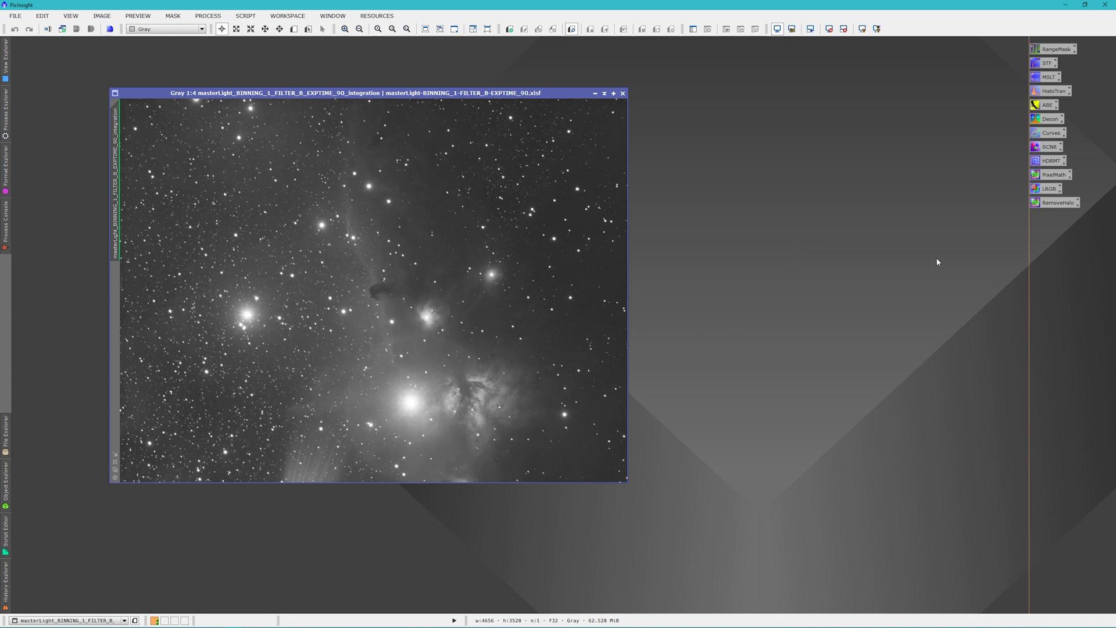
Open the saved RemoveHalo PixelMath setup with the circle iif(sqrt(...)) expression and move it beside the image.
double_click(1050, 207)
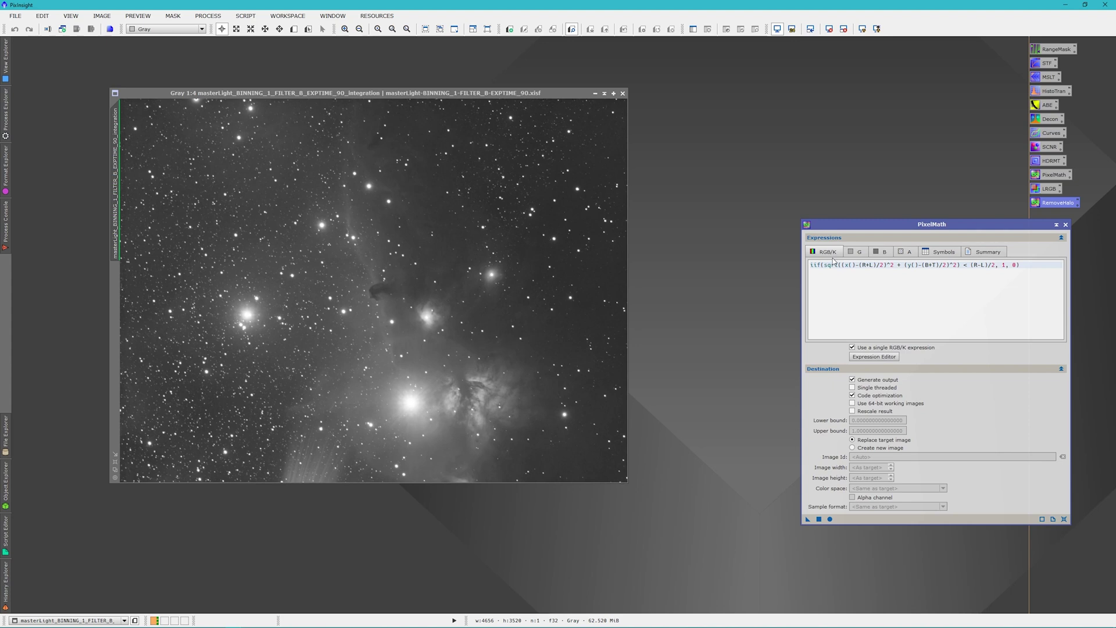
left_click_drag(923, 225, 849, 226)
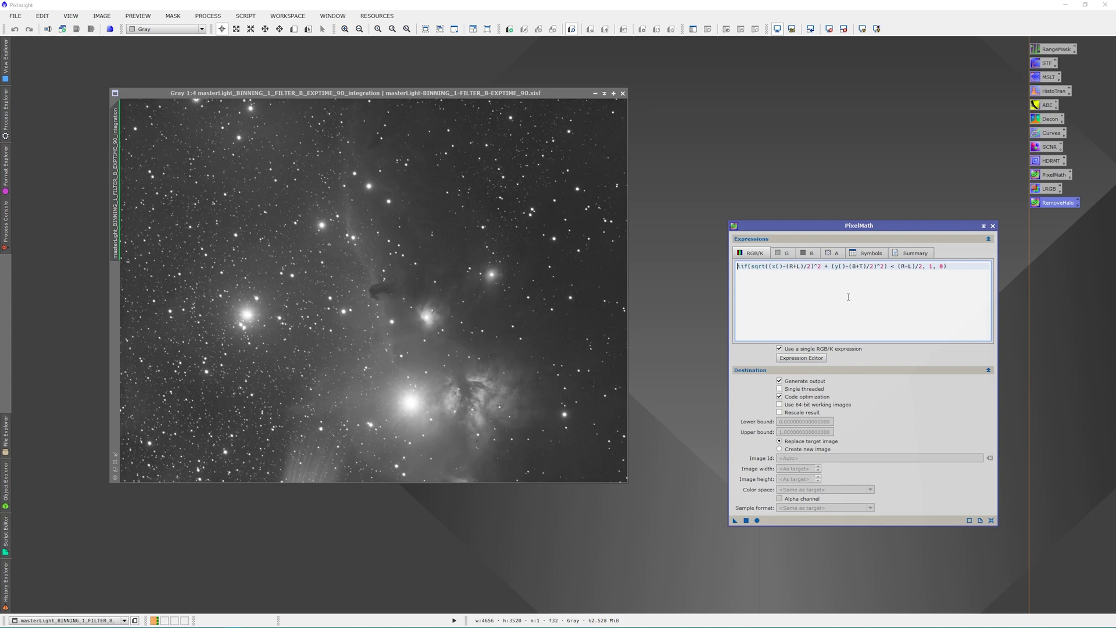
Define the circle's bounds as PixelMath symbols L=2032, R=3496, T=2152, B=3512.
left_click(870, 256)
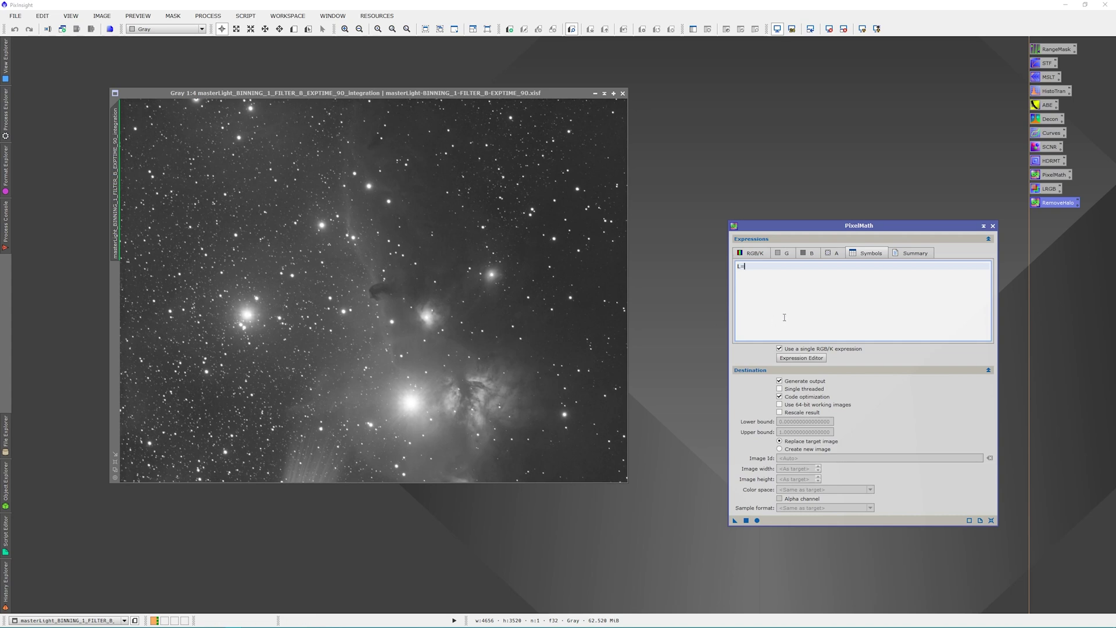
type("2032, R=")
type("3496, T=")
type("2152, B=")
type("3512")
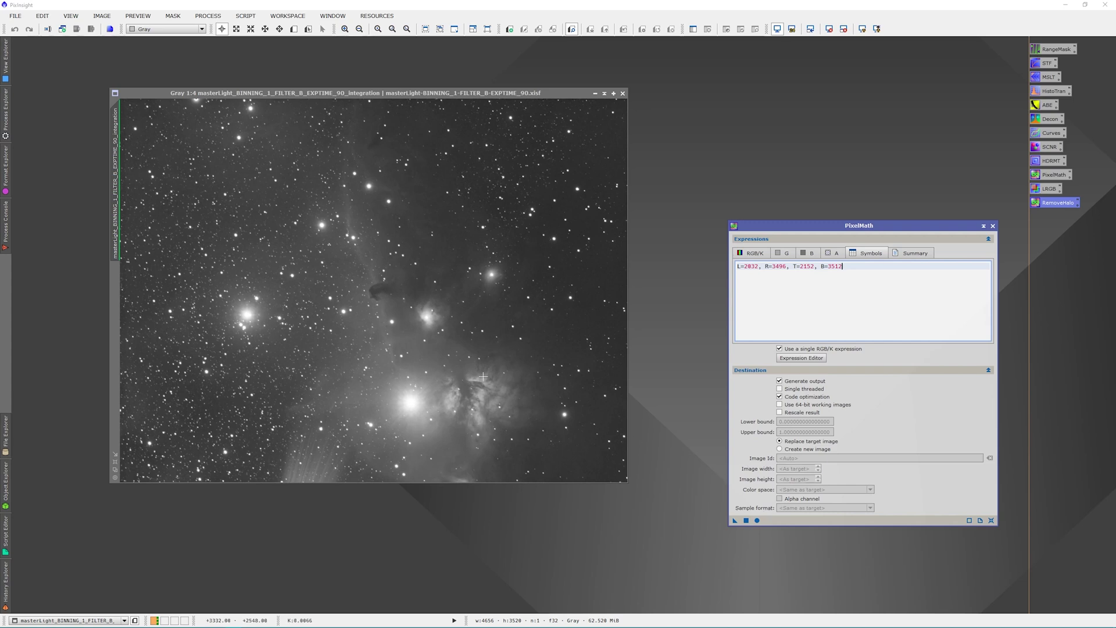
Clone the nebula image and apply the circle expression to the clone, producing a white circle on black.
left_click_drag(118, 179, 70, 181)
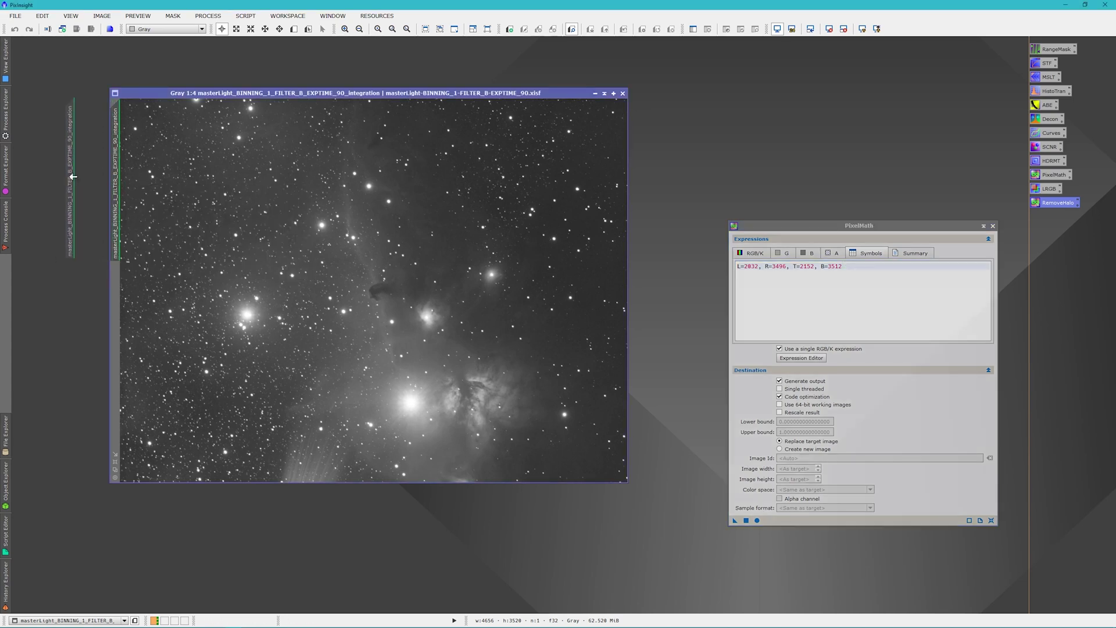
mouse_move(381, 102)
left_mouse_down()
mouse_move(503, 155)
mouse_move(507, 117)
left_mouse_up()
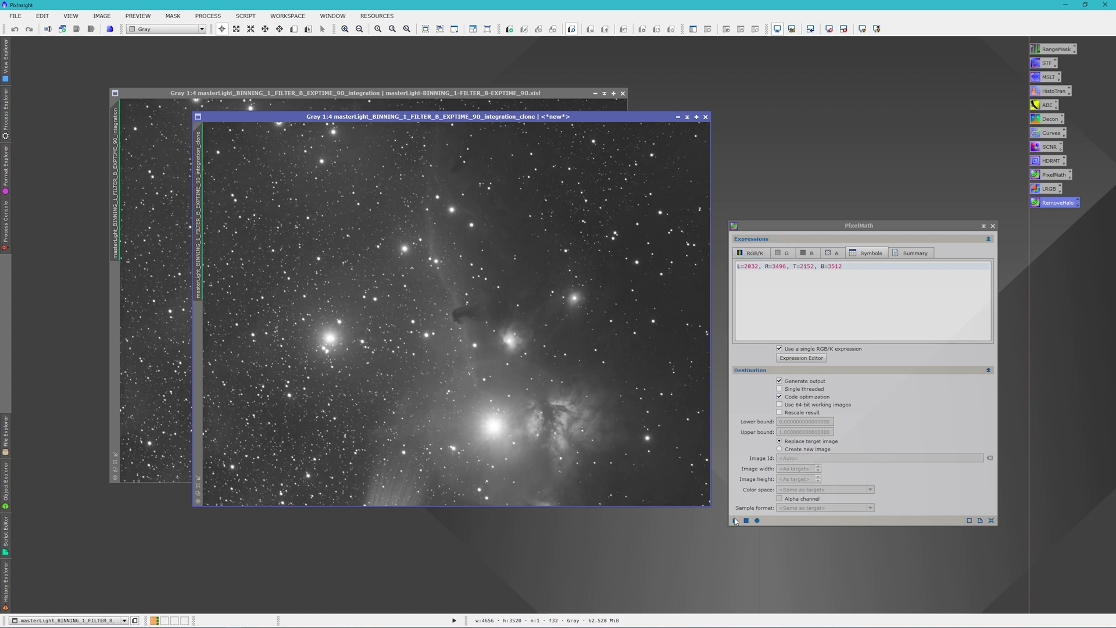
mouse_move(736, 521)
left_mouse_down()
mouse_move(526, 355)
mouse_move(566, 397)
left_mouse_up()
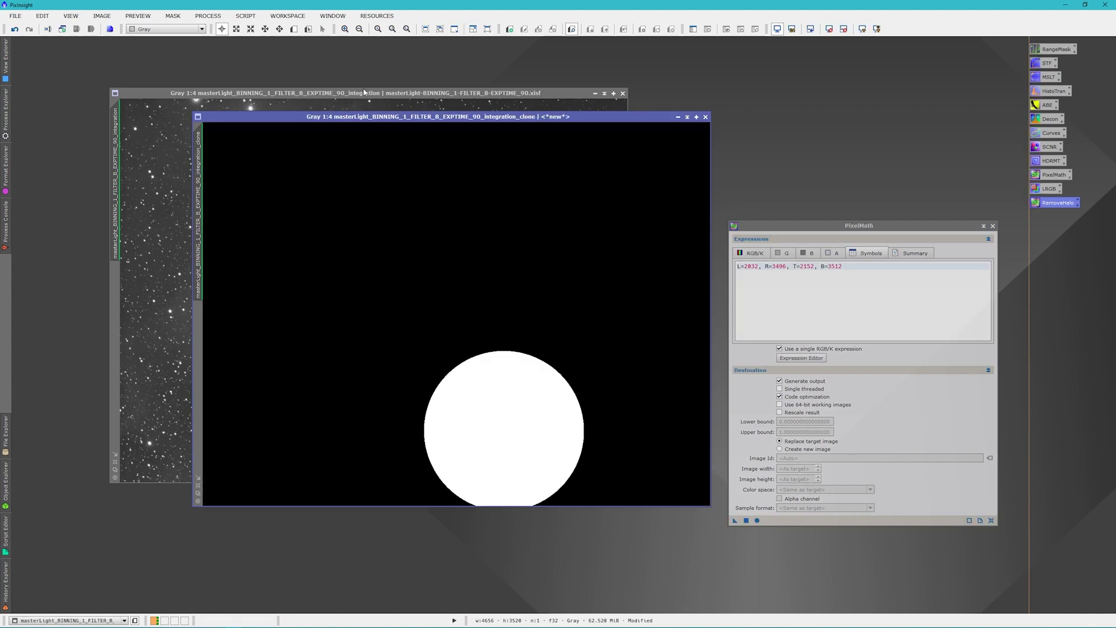
Blur the circle clone with Convolution at StdDev 20 and apply it as a mask on the original image.
left_click(213, 17)
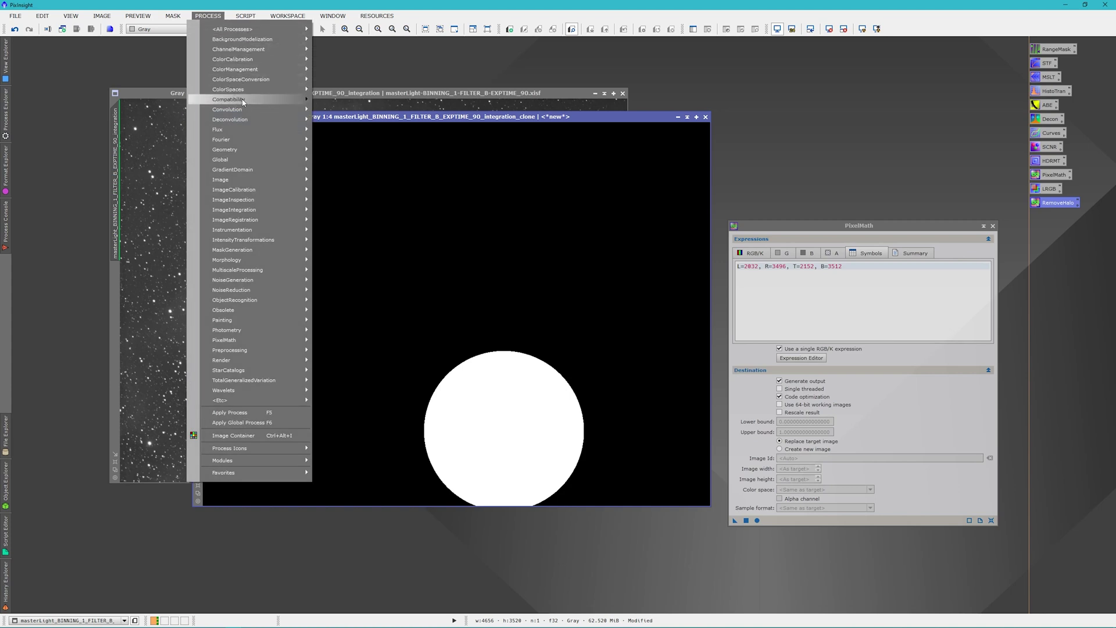
mouse_move(294, 111)
left_click(350, 109)
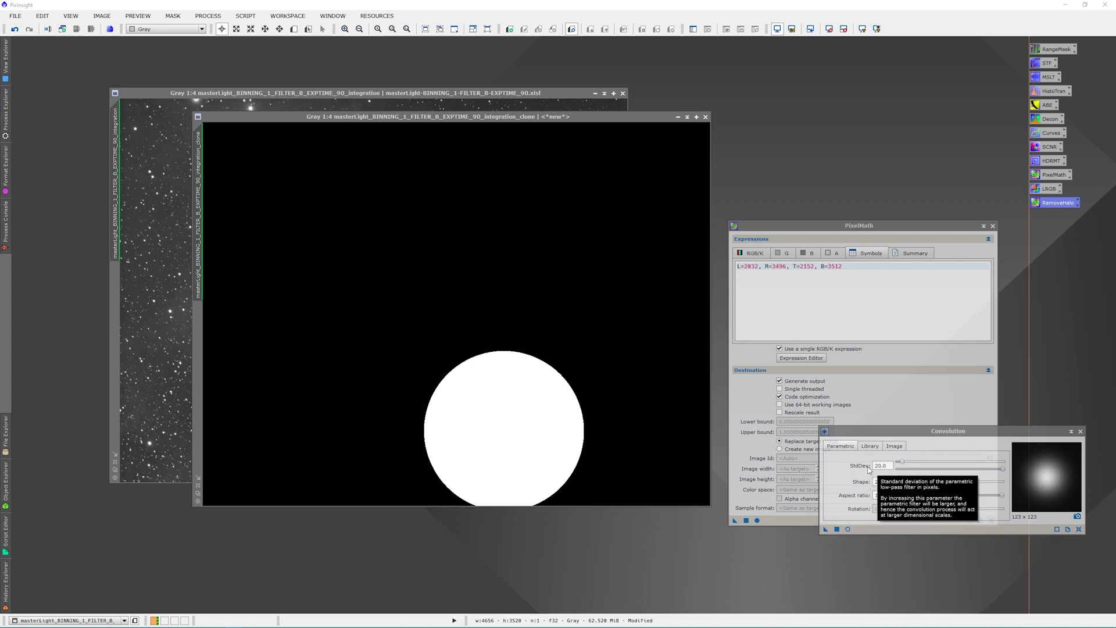
left_click_drag(828, 532, 607, 420)
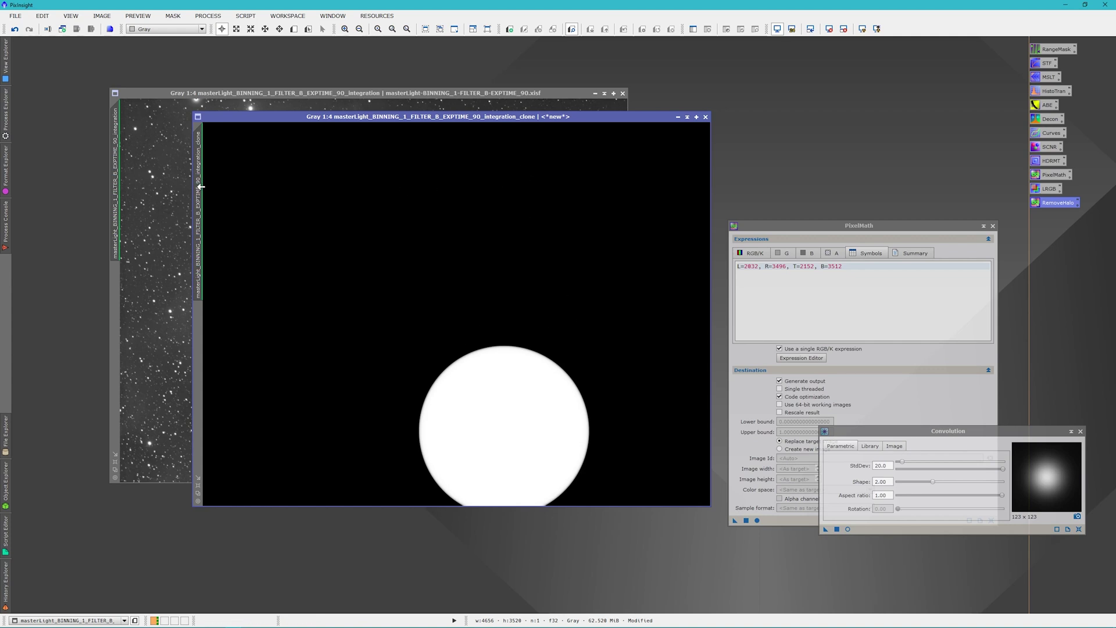
left_click_drag(198, 186, 115, 233)
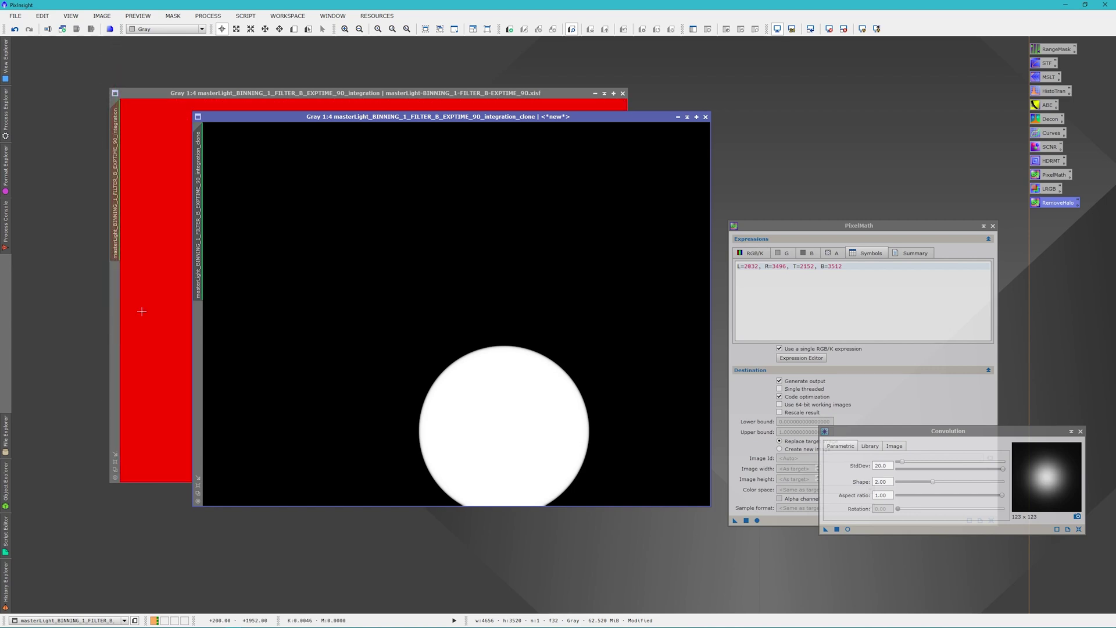
Hide the red mask overlay on the masked original image.
left_click(365, 96)
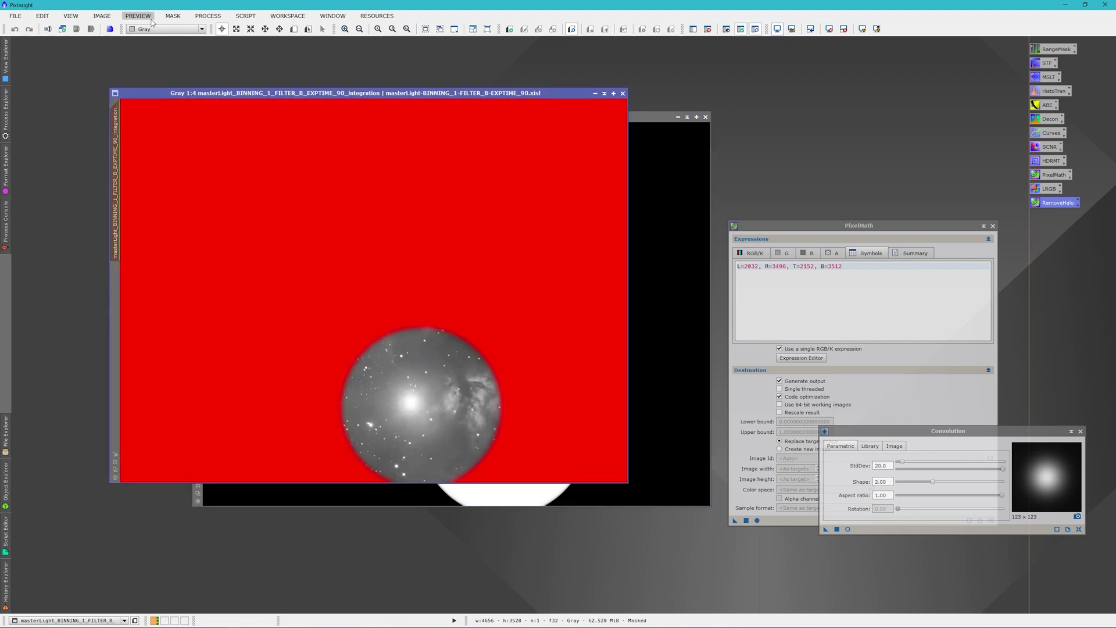
left_click(173, 15)
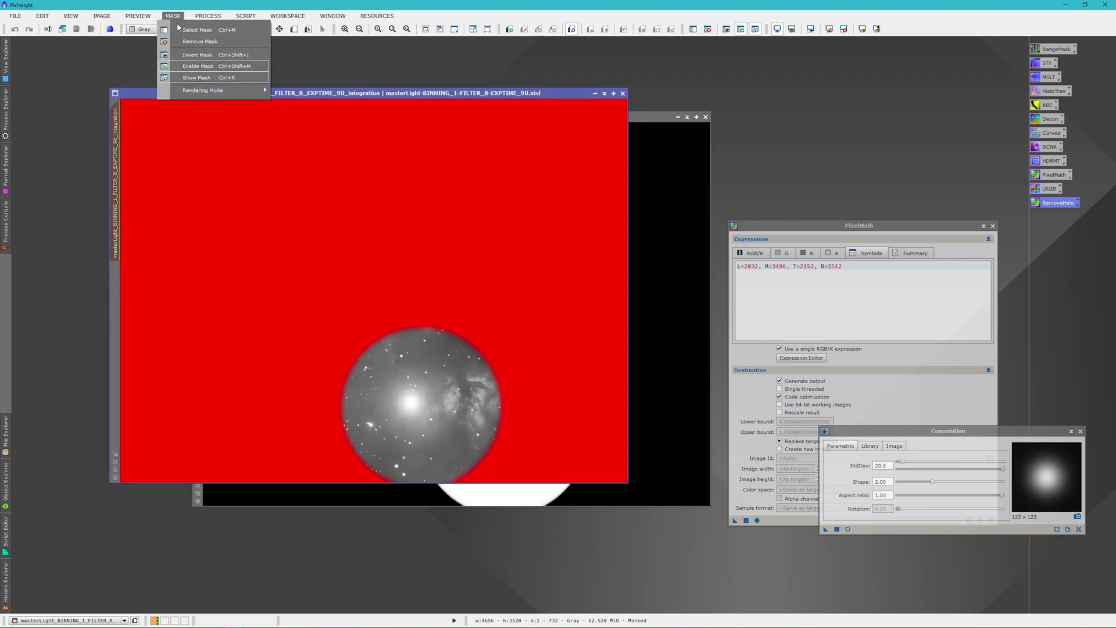
left_click(191, 78)
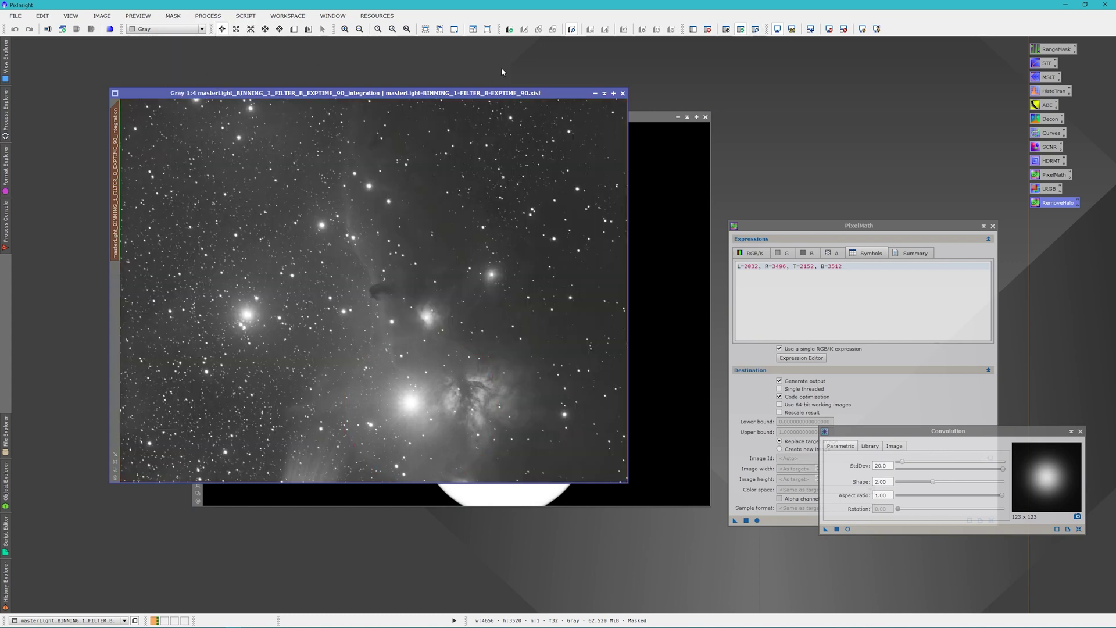
Preview midtone adjustments on the masterLight image with HistogramTransformation's Real-Time Preview.
double_click(1042, 92)
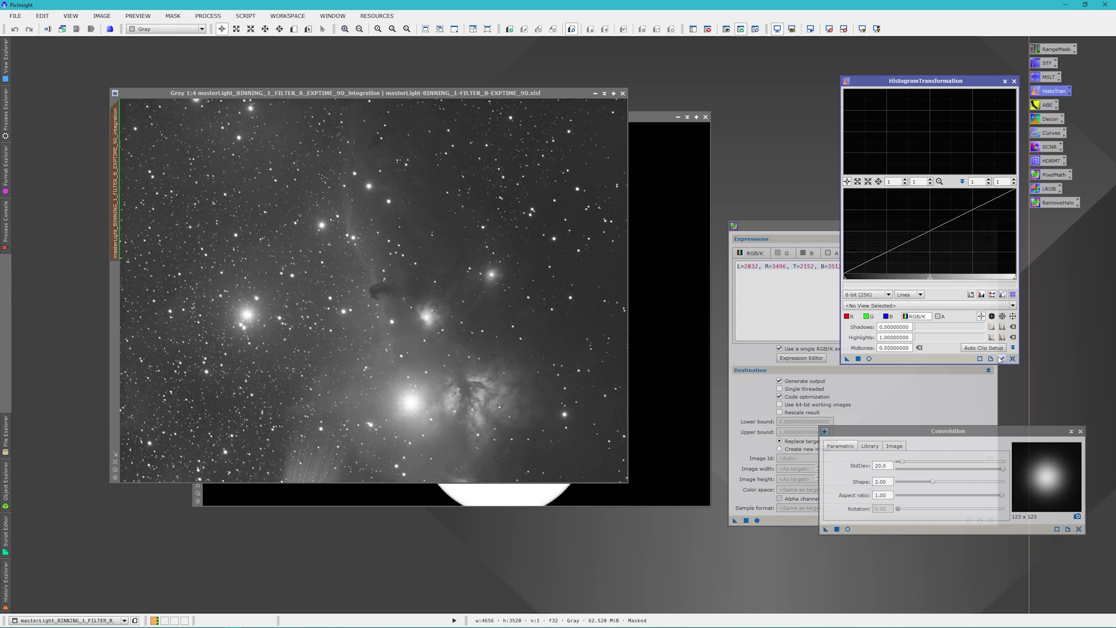
left_click(1001, 359)
left_click(869, 359)
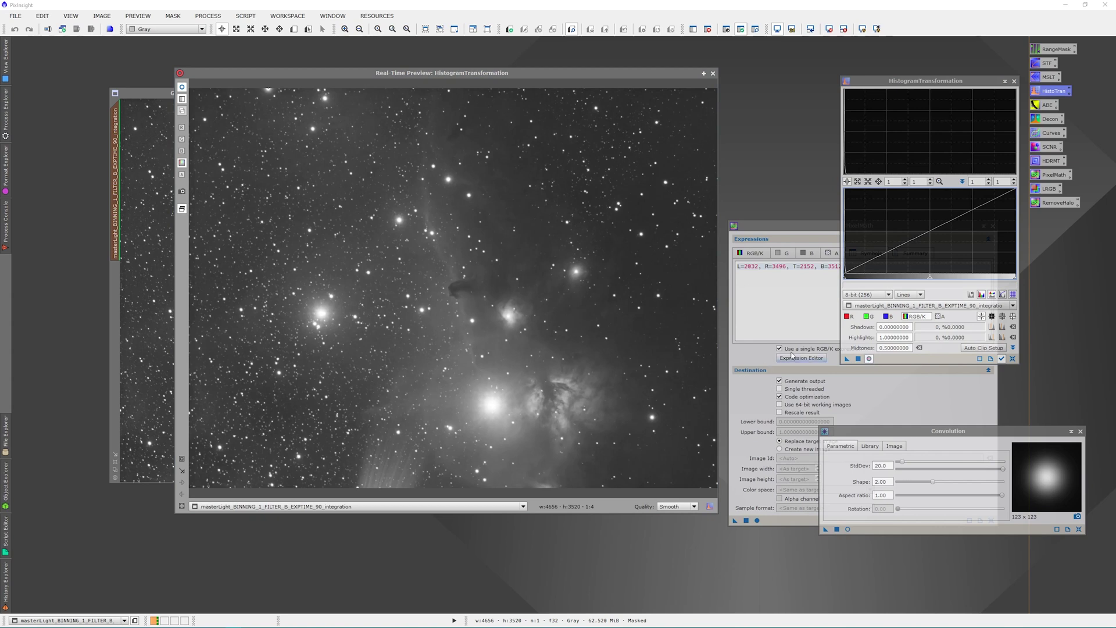
left_click(929, 281)
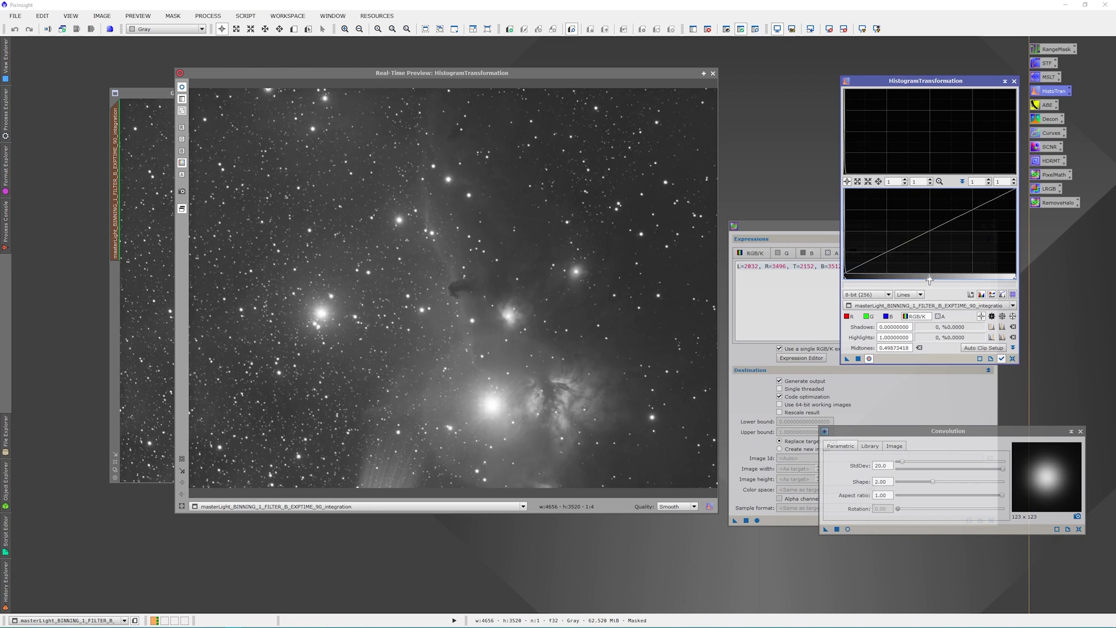
left_click_drag(929, 281, 930, 281)
left_click_drag(930, 281, 947, 274)
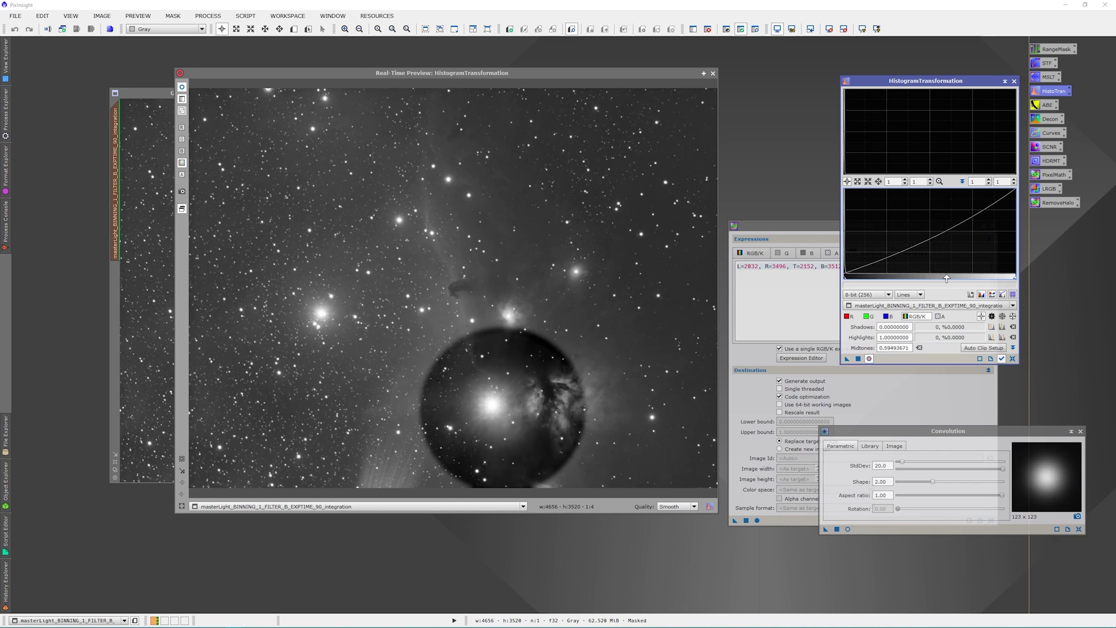
mouse_move(947, 278)
left_mouse_down()
mouse_move(905, 277)
mouse_move(930, 268)
left_mouse_up()
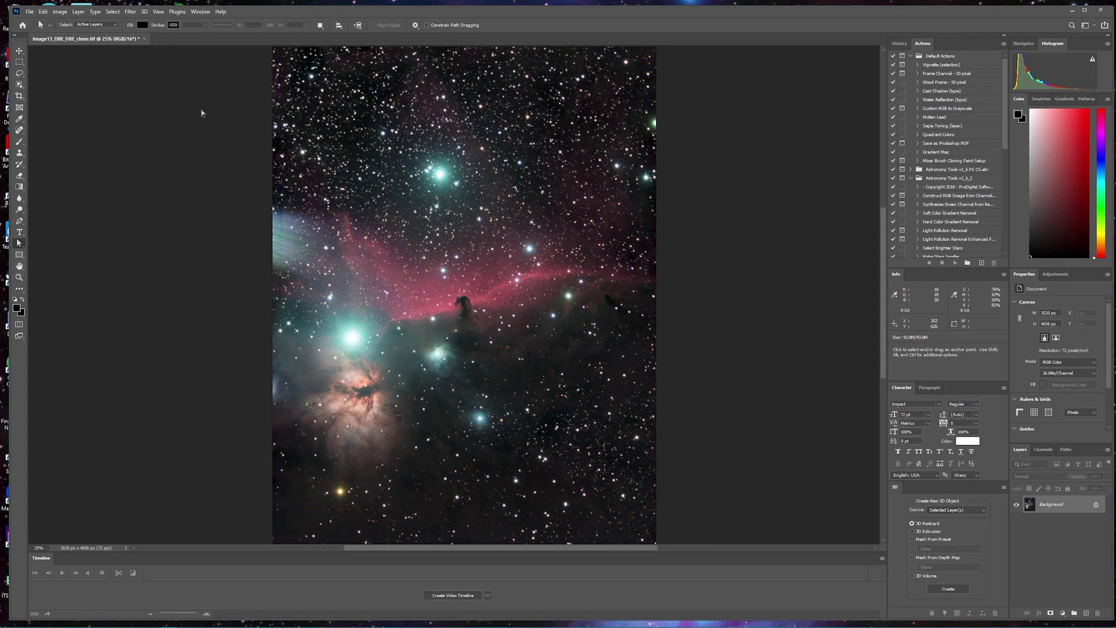
Zoom to 200% on the bright star's teal halo in Image13_DBE_DBE_clone.tif.
left_click(19, 277)
left_click_drag(439, 176, 446, 177)
left_click(446, 176)
left_click(445, 175)
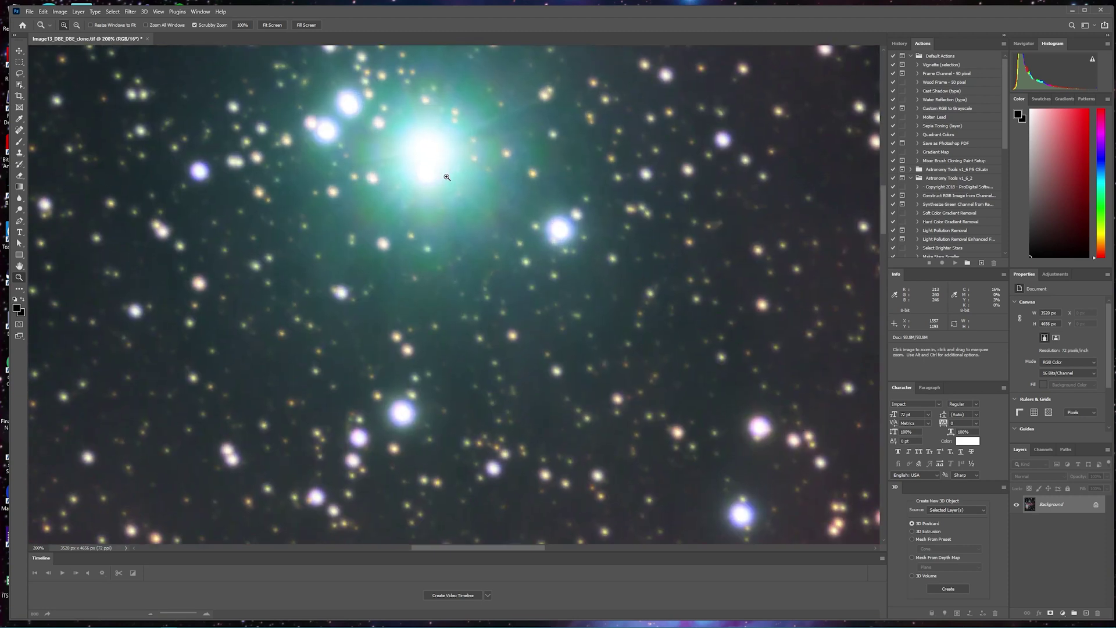
scroll(881, 210, "up", 4)
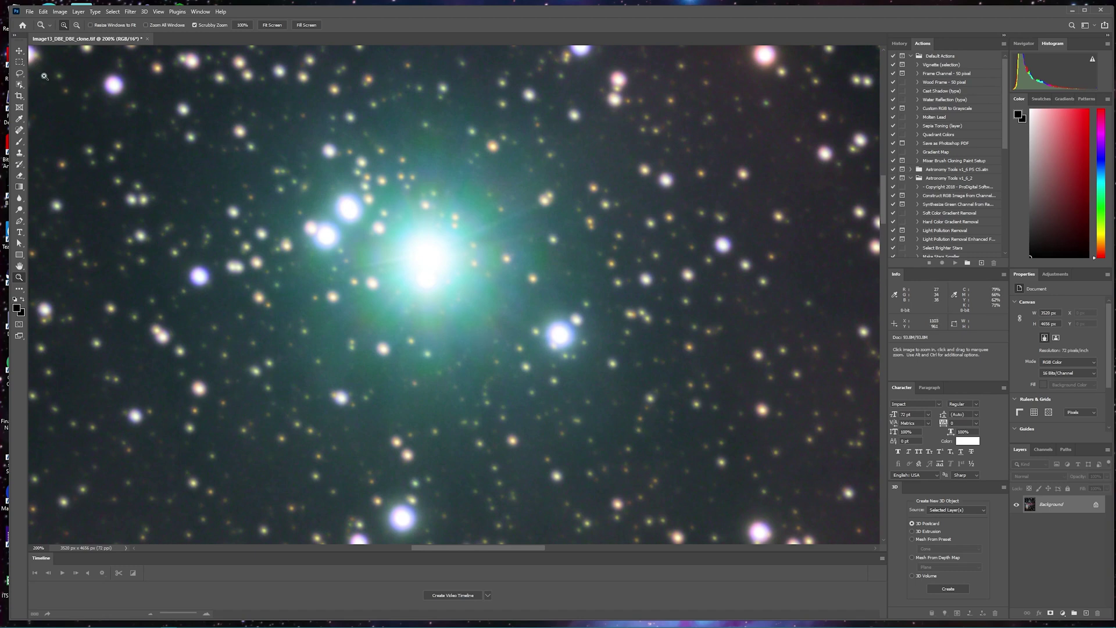
Draw a feathered lasso selection around the bright star's green halo.
left_click(20, 73)
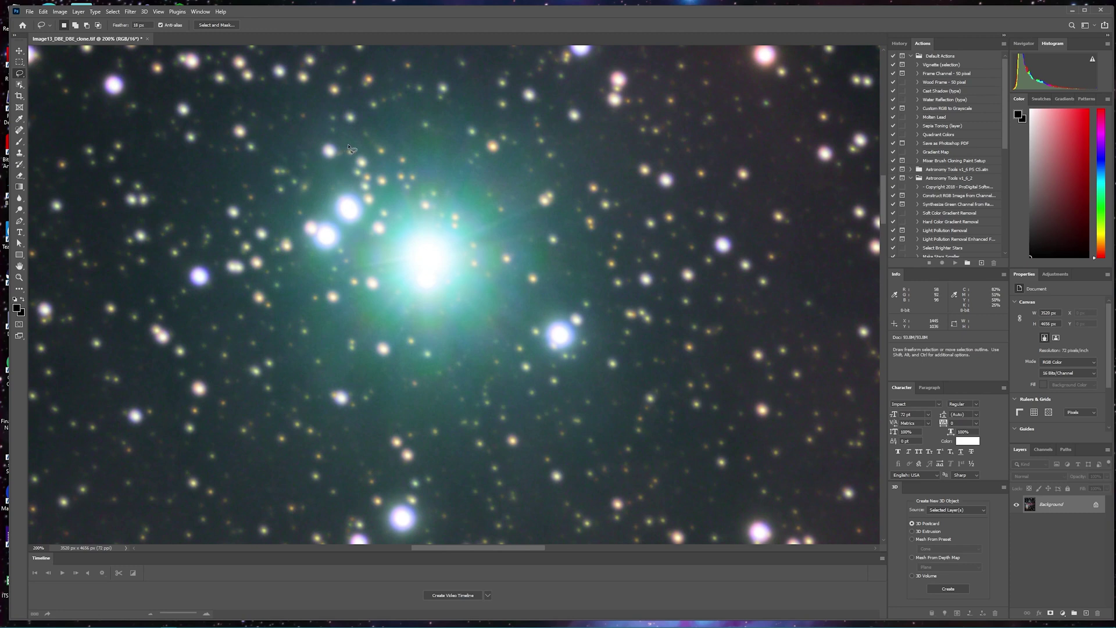
mouse_move(349, 146)
left_mouse_down()
mouse_move(304, 169)
mouse_move(277, 241)
mouse_move(274, 300)
mouse_move(306, 372)
mouse_move(344, 397)
mouse_move(435, 406)
mouse_move(497, 387)
mouse_move(573, 334)
mouse_move(595, 302)
mouse_move(597, 260)
mouse_move(554, 169)
mouse_move(504, 115)
mouse_move(391, 110)
mouse_move(304, 173)
left_mouse_up()
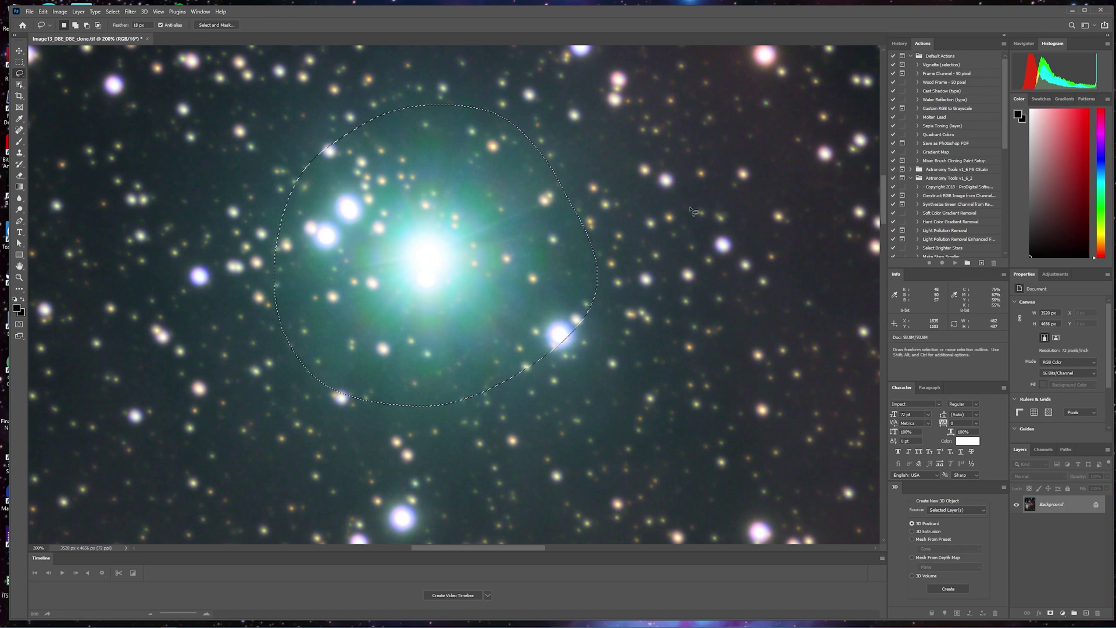
Duplicate the Background layer as a Background copy layer.
right_click(1053, 509)
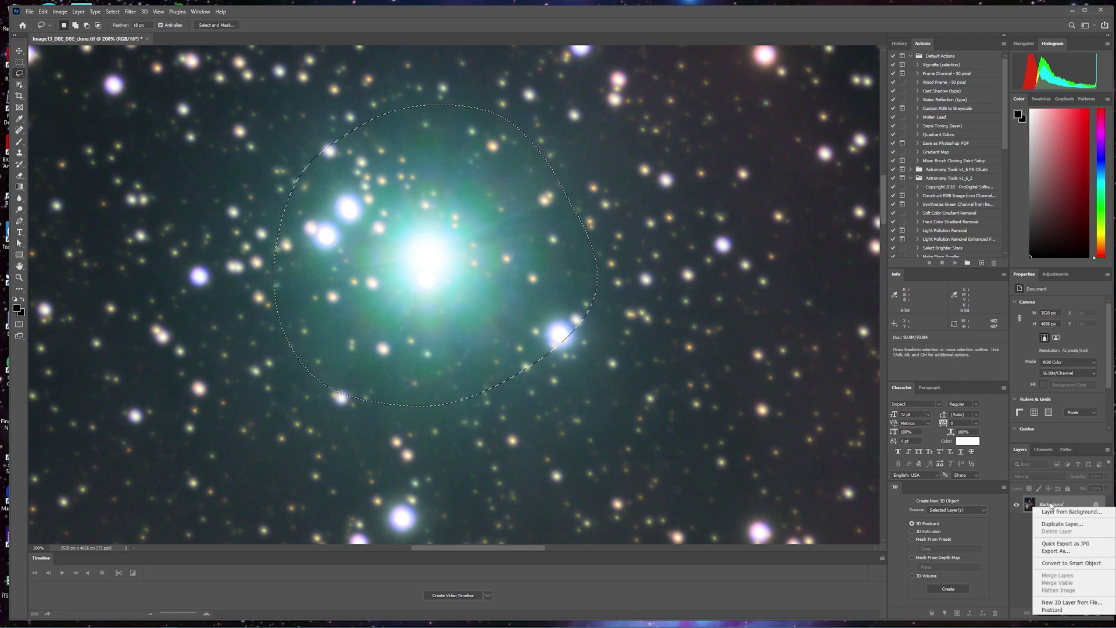
left_click(1061, 523)
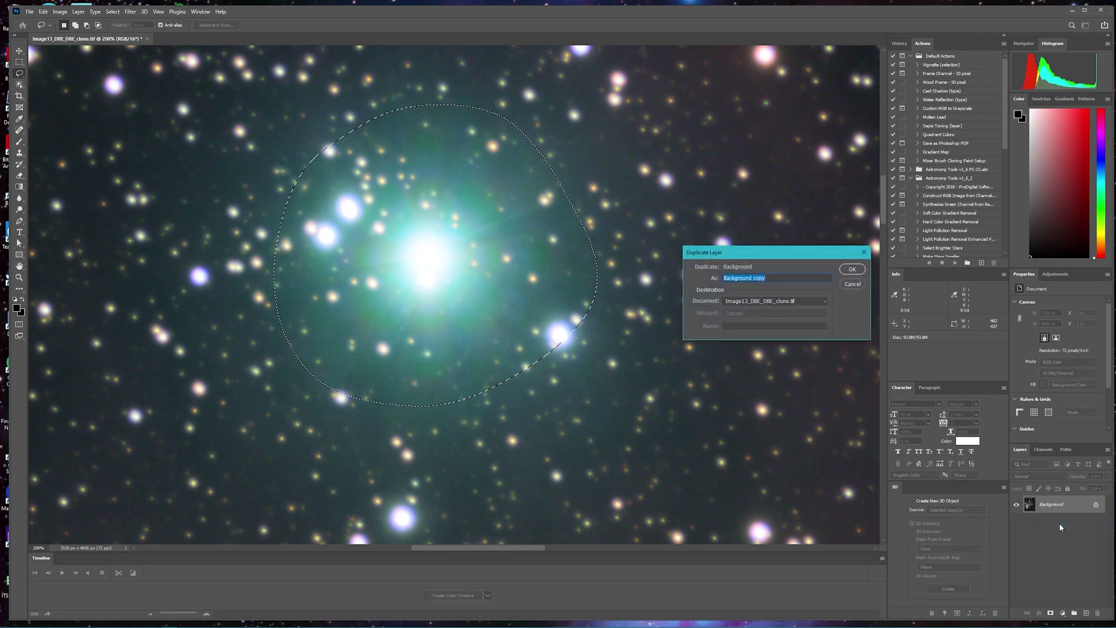
left_click(851, 269)
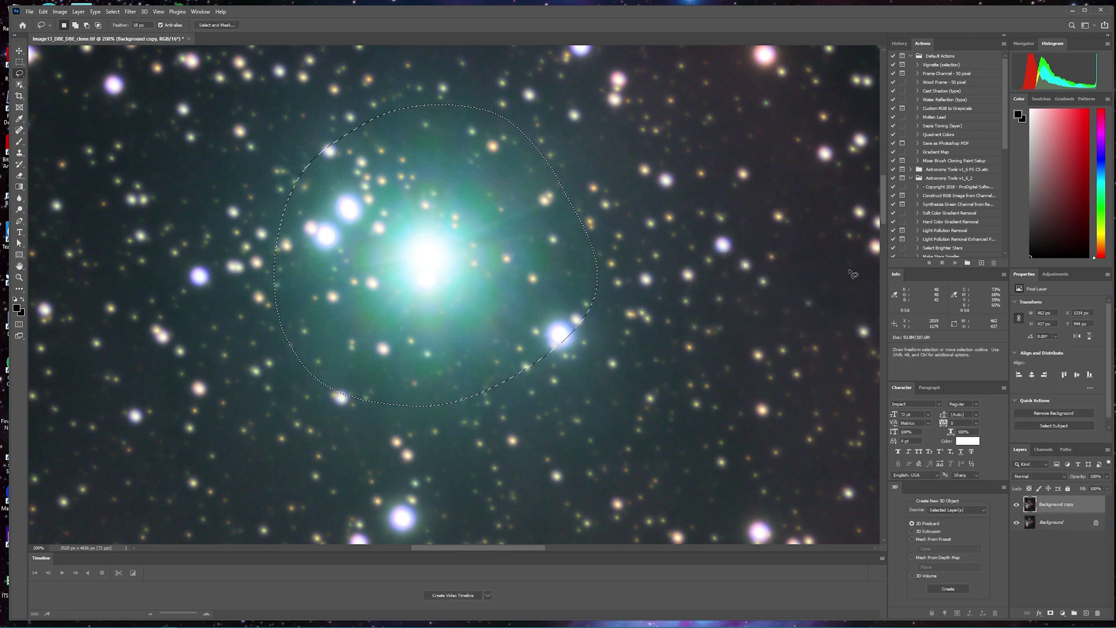
In the Channel Mixer, lower the Green output channel's contribution on the halo.
left_click(60, 12)
mouse_move(71, 34)
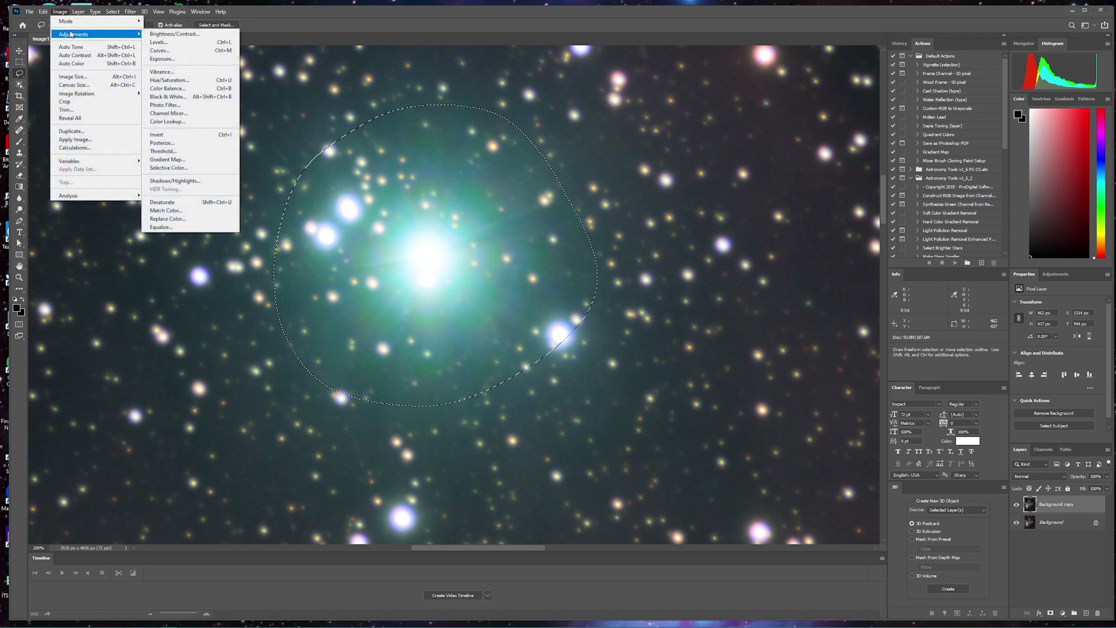
left_click(169, 113)
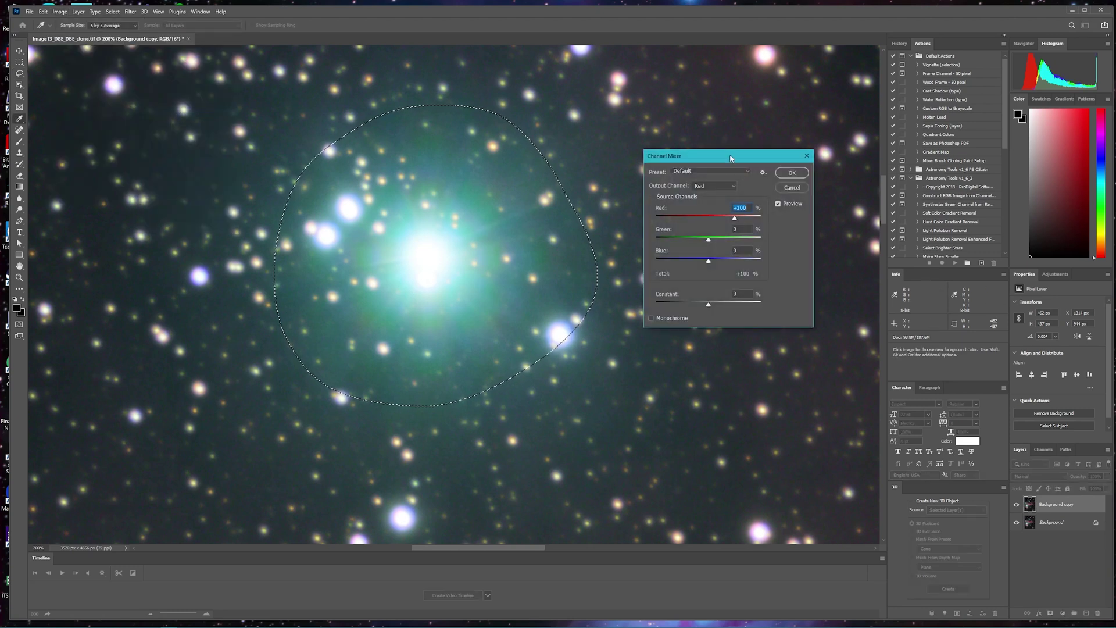
left_click_drag(731, 158, 767, 156)
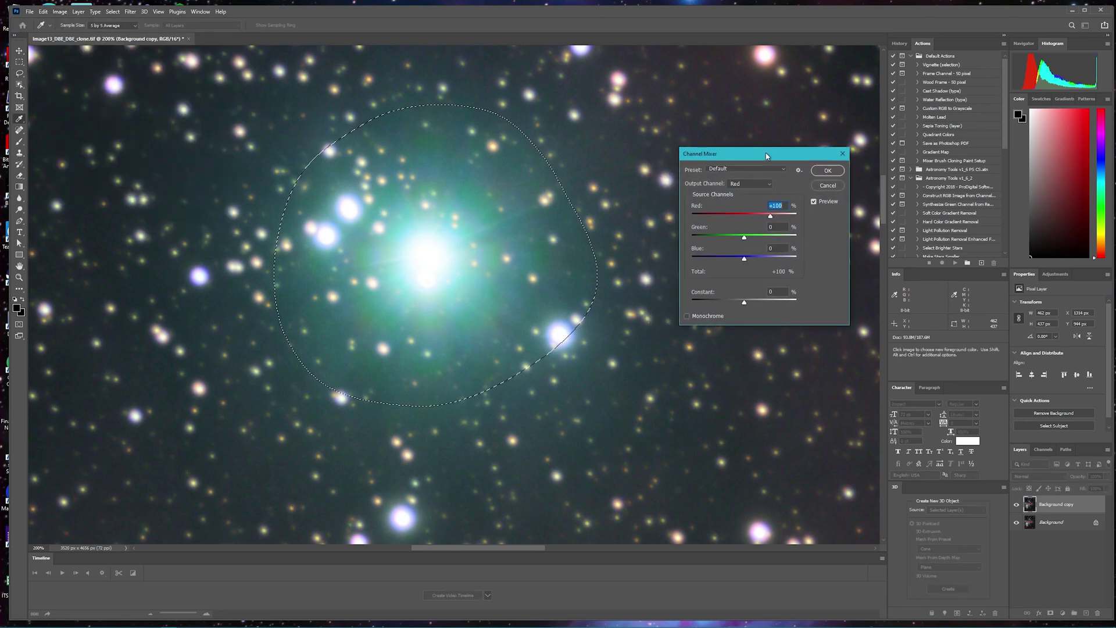
left_click(769, 184)
left_click(755, 200)
left_click_drag(771, 239, 767, 240)
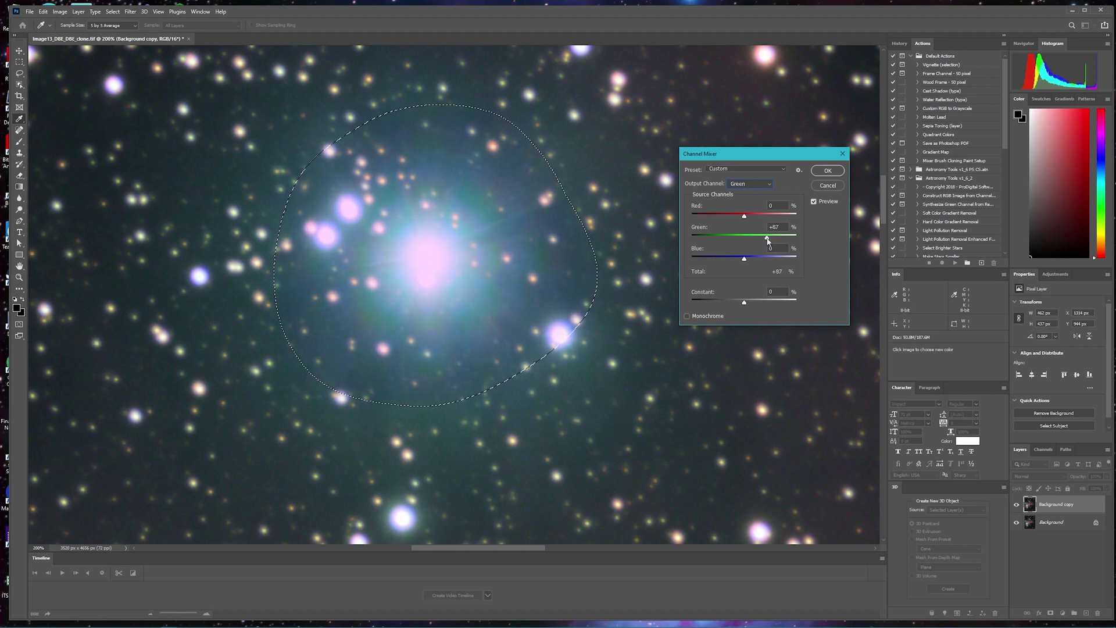
Reduce the Blue and Red output channels to 92% and apply the channel mix.
left_click(748, 185)
left_click_drag(771, 260, 770, 261)
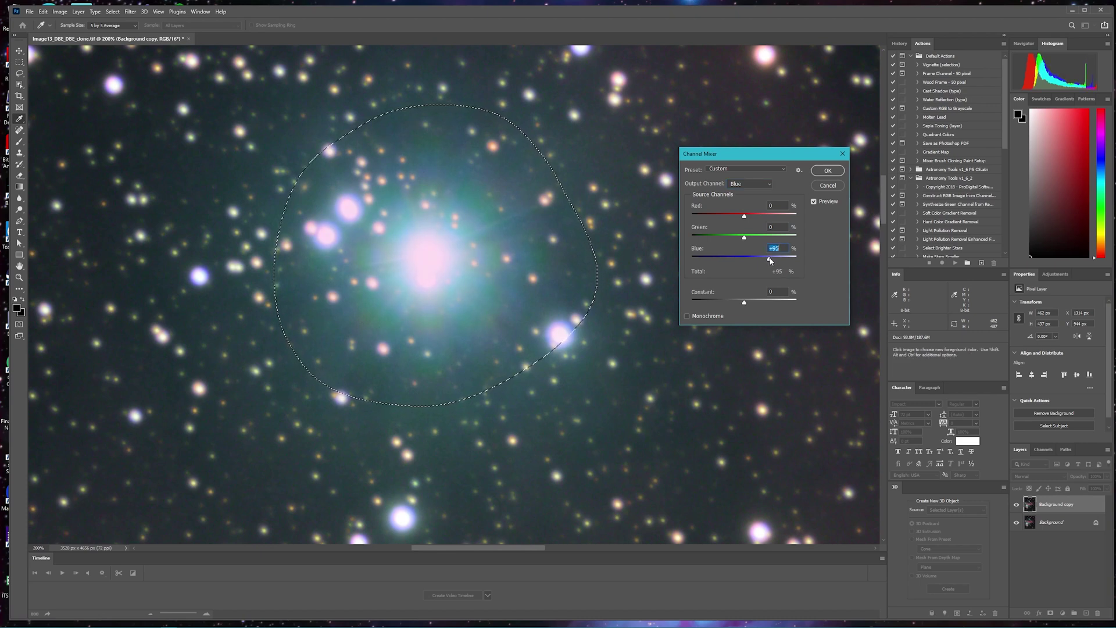
left_click(766, 185)
left_click(756, 193)
left_click_drag(771, 217, 771, 218)
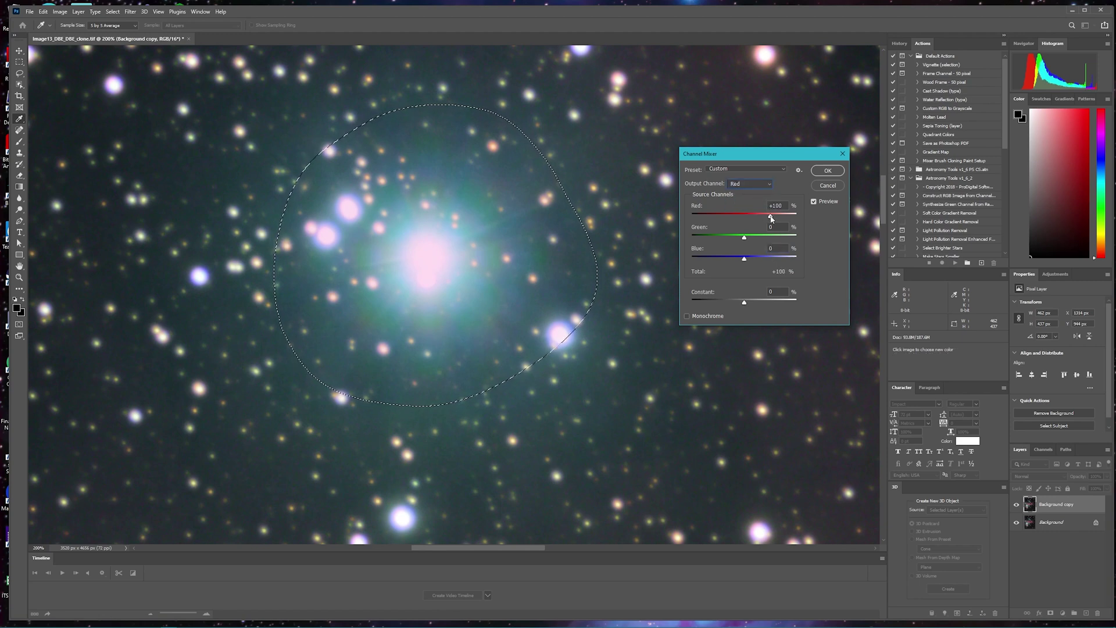
left_click_drag(771, 218, 771, 219)
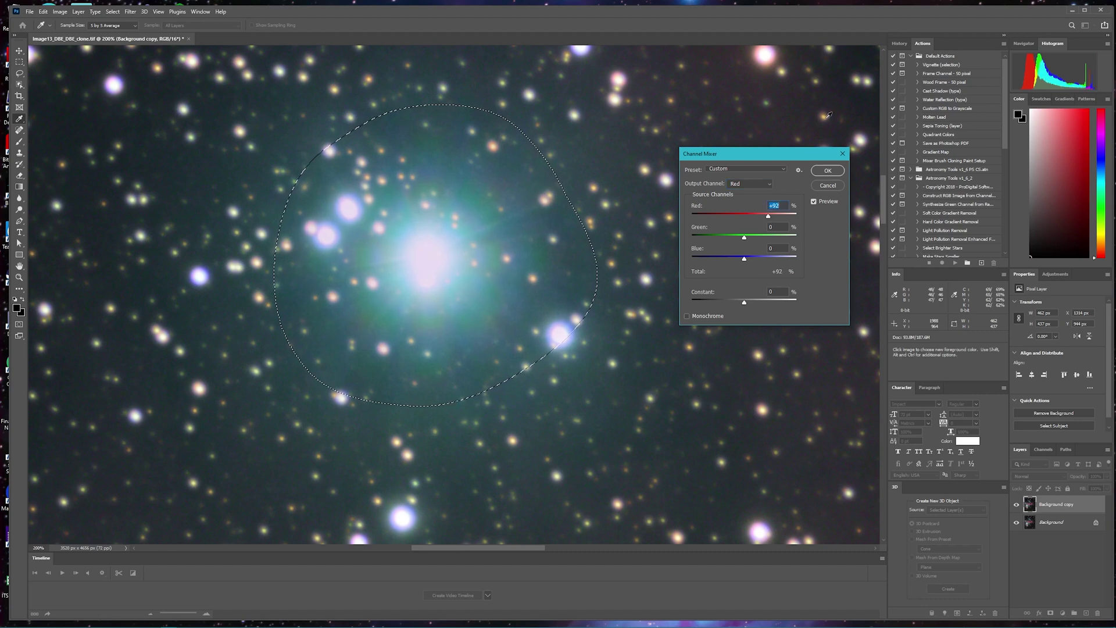
left_click_drag(771, 219, 767, 217)
left_click(827, 172)
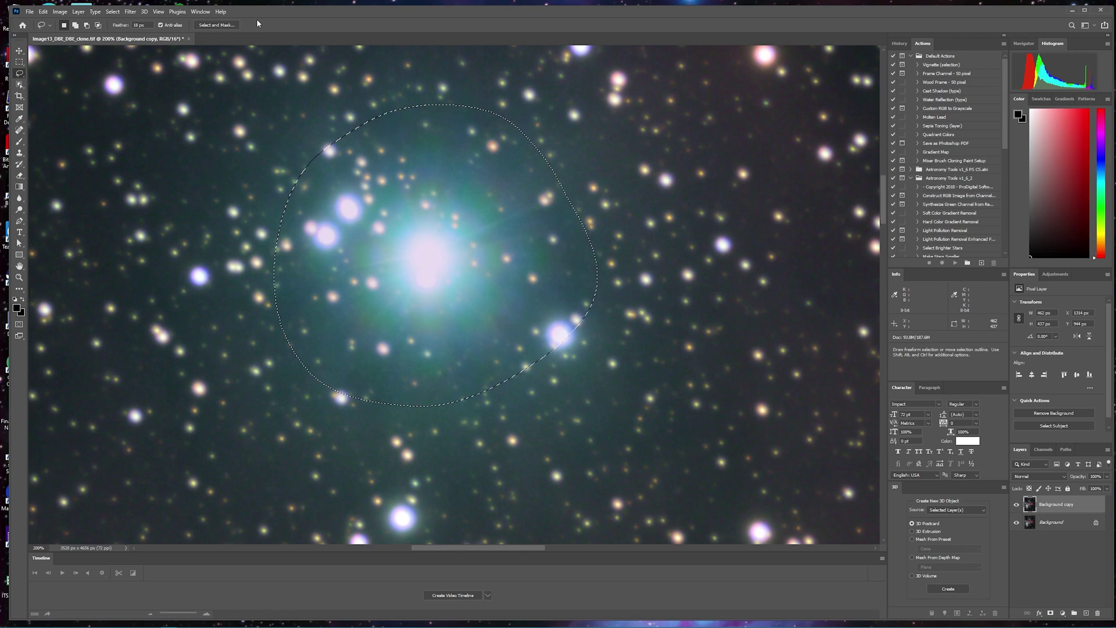
Deselect the halo and toggle the Background copy layer to compare with the original.
left_click(128, 17)
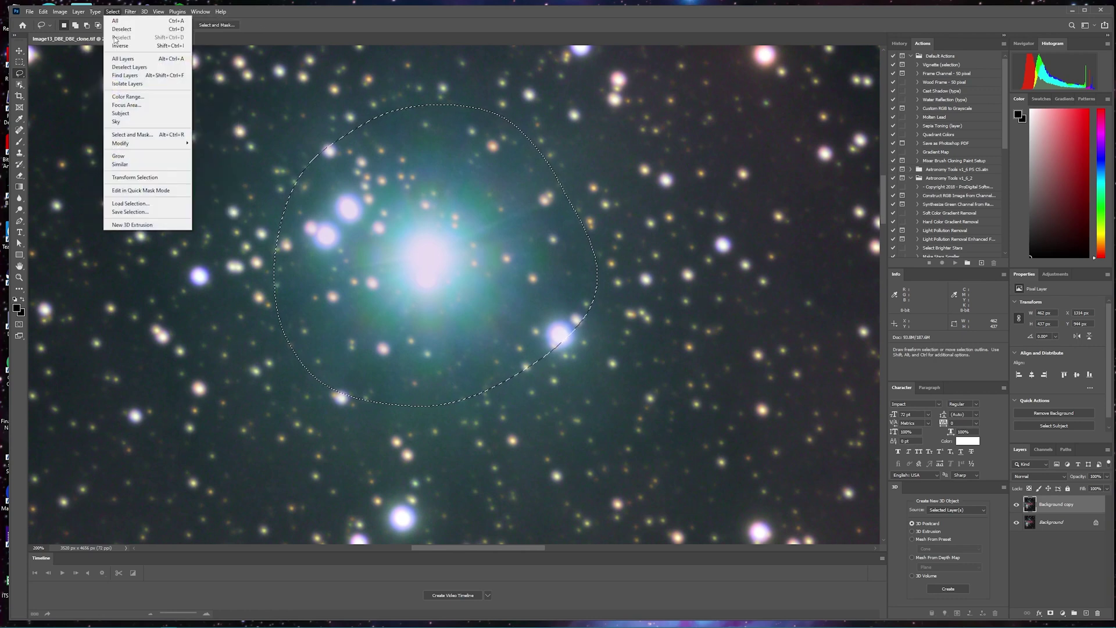
left_click(121, 29)
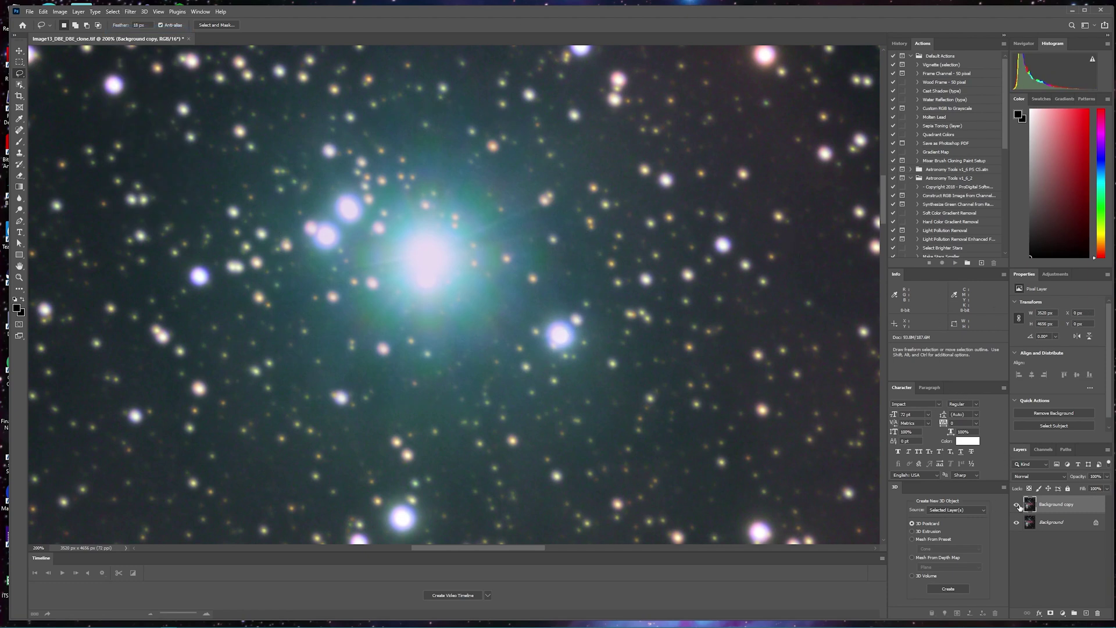
left_click(1017, 505)
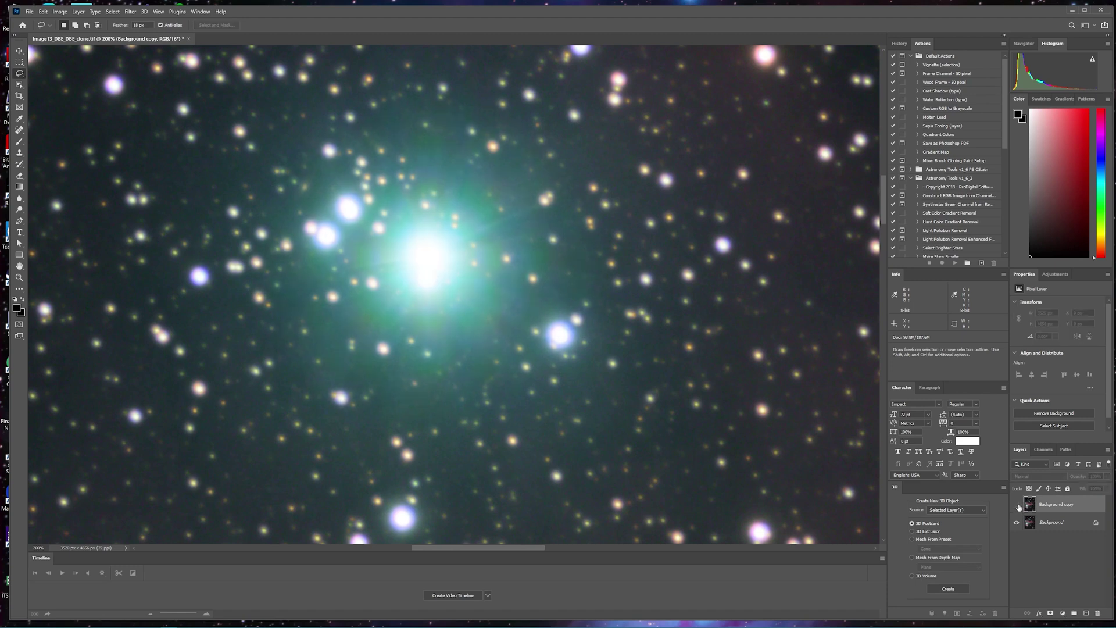
left_click(1017, 505)
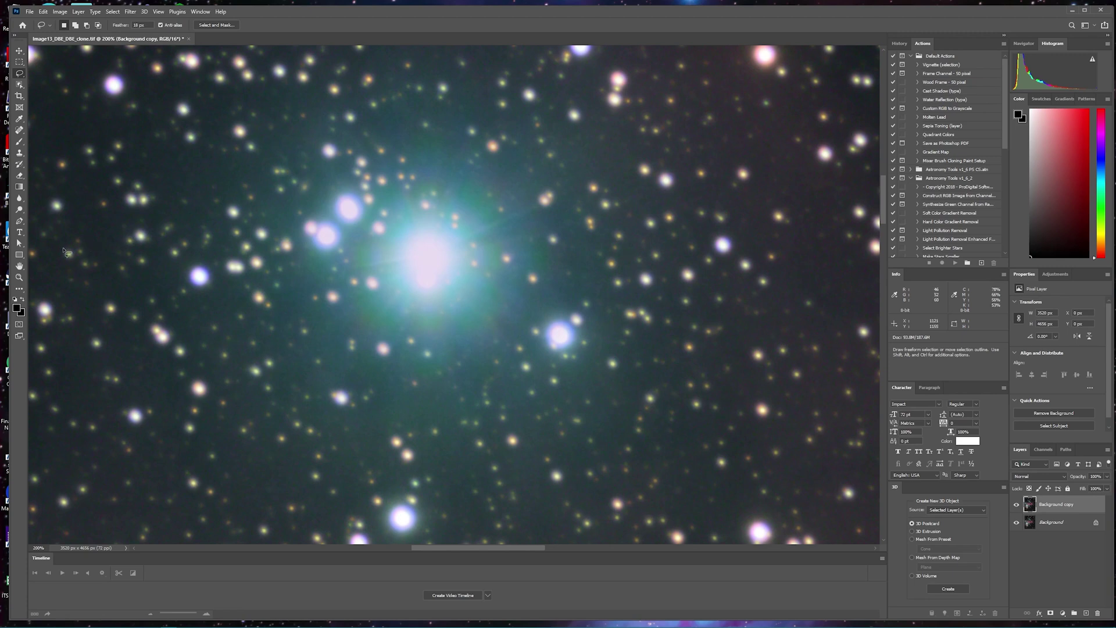
Zoom out to the whole Horsehead Nebula image and compare the corrected layer again.
left_click(20, 278)
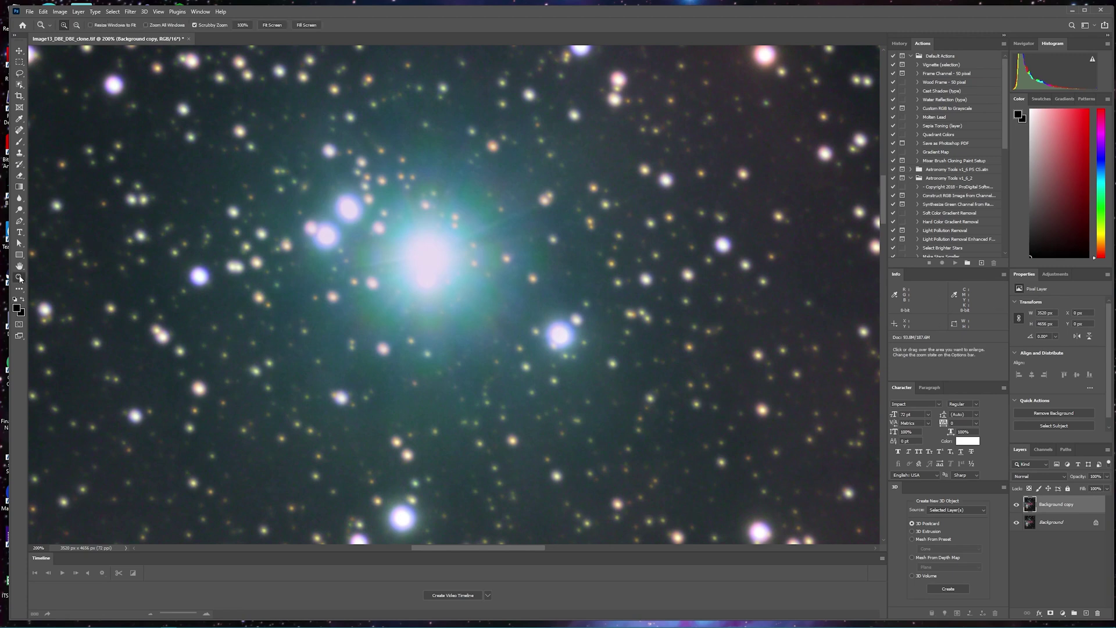
left_click(272, 25)
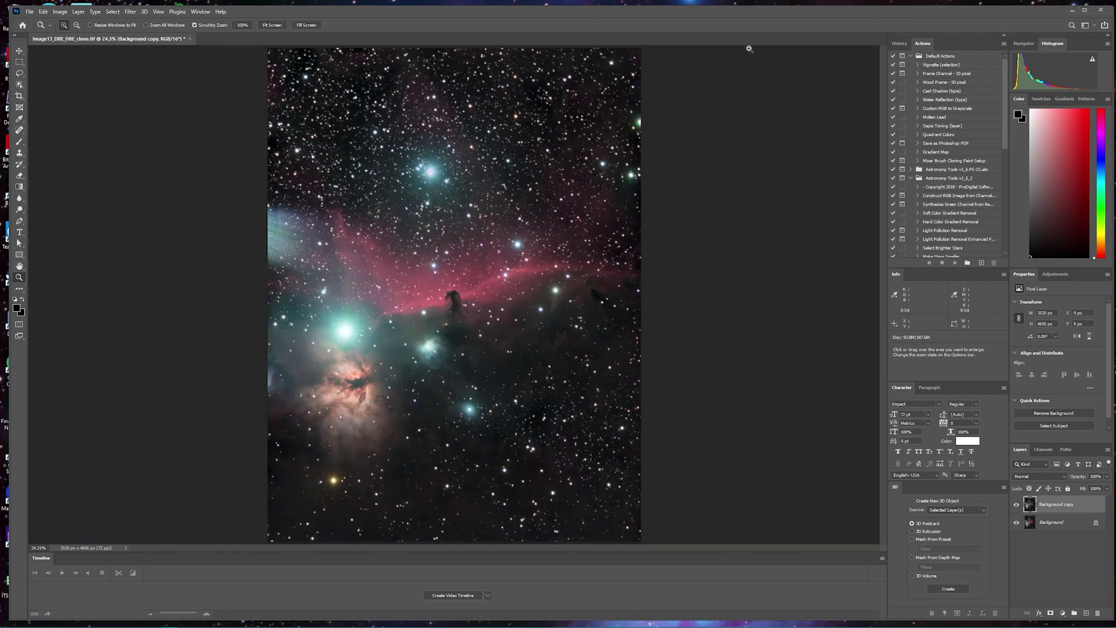
left_click(1016, 506)
left_click(1017, 505)
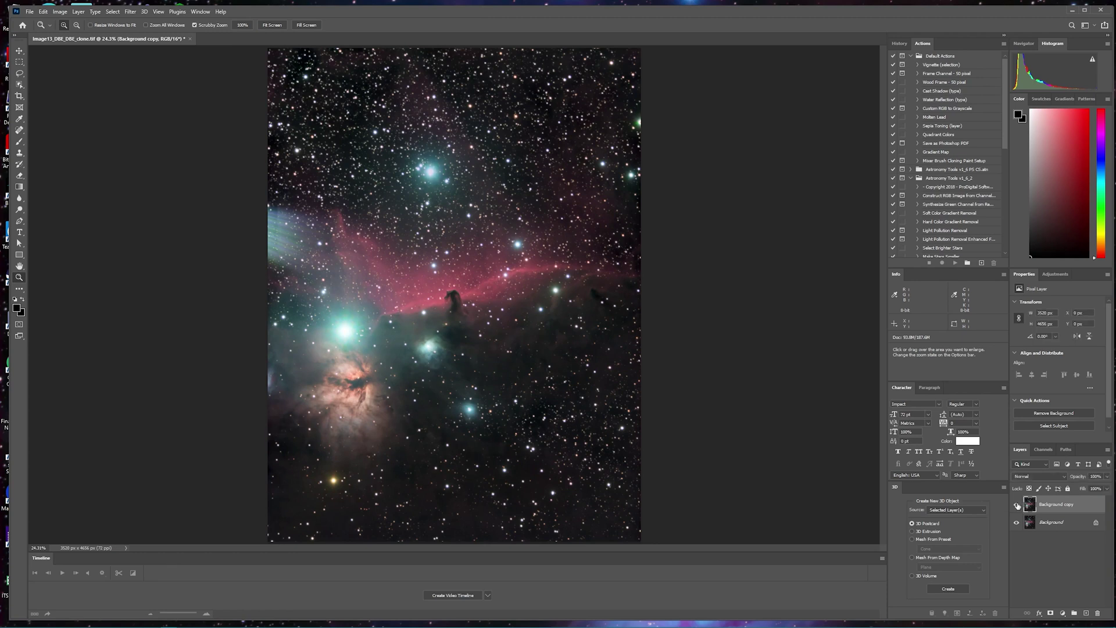